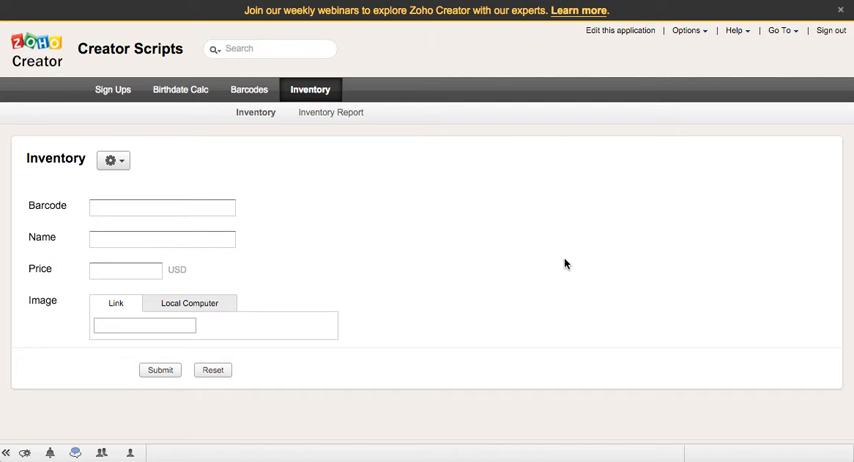
Step: Create a new form named Users in its own new section from the builder's Create New menu
left_click(608, 32)
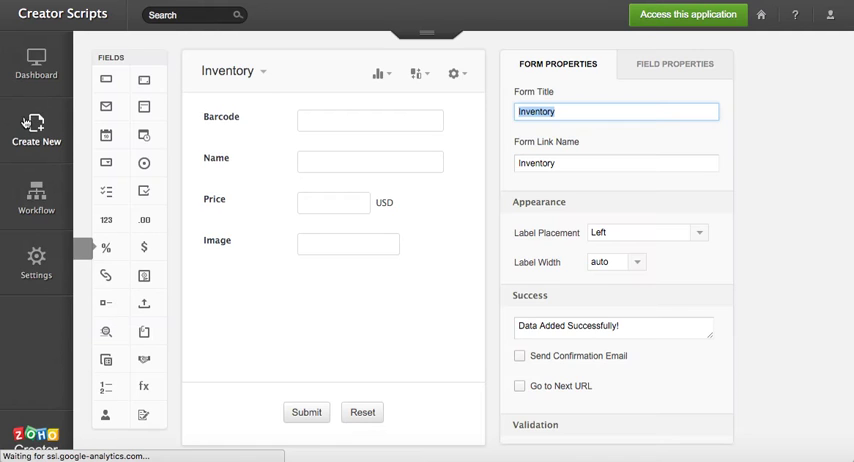
left_click(36, 130)
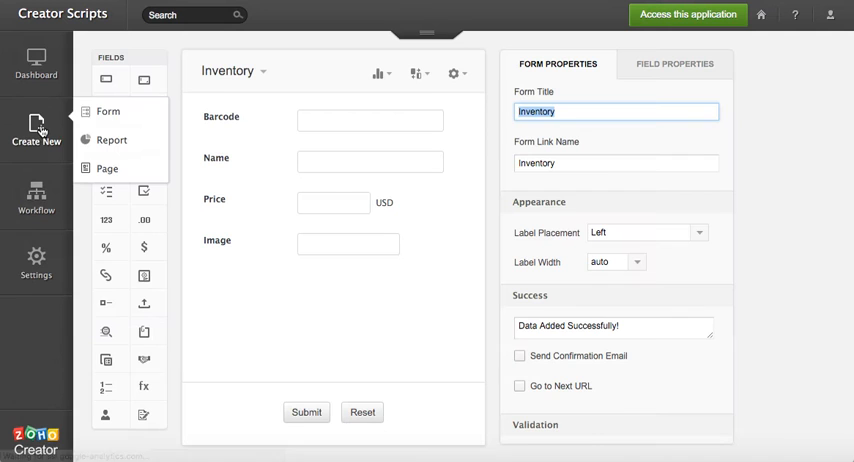
left_click(109, 112)
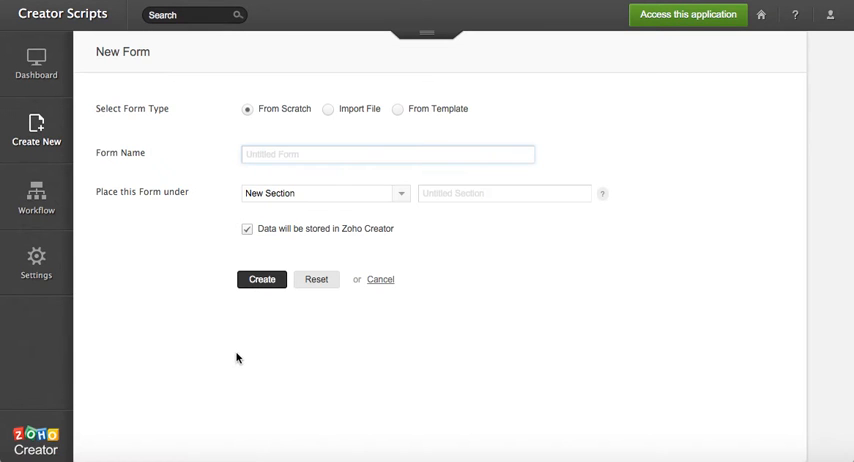
type("Users")
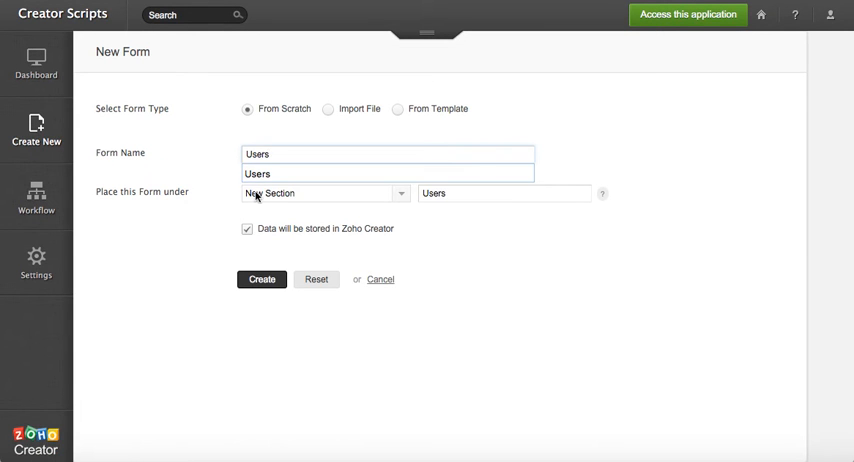
left_click(270, 193)
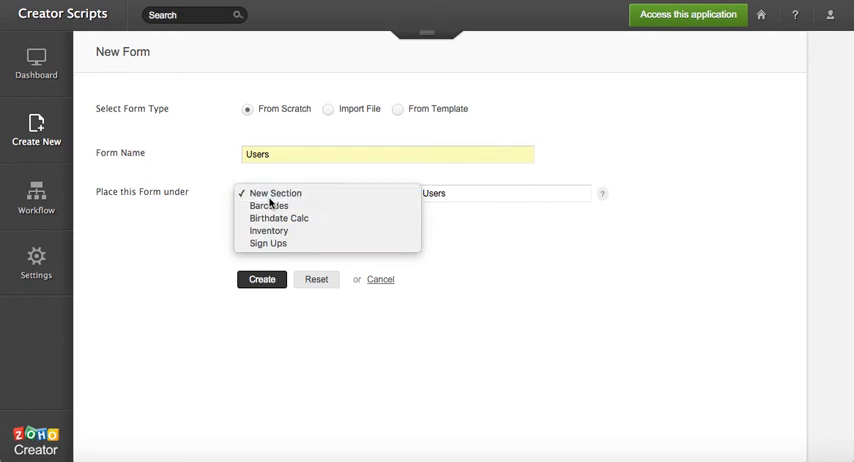
left_click(272, 193)
left_click(262, 279)
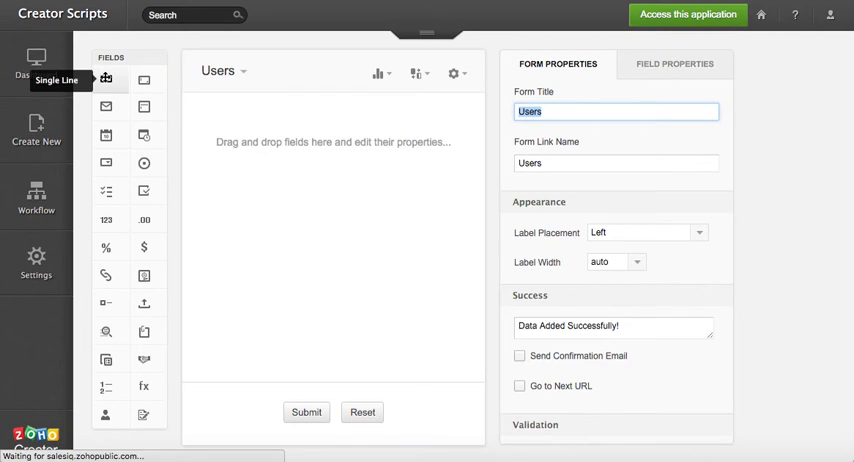
Step: Add a Single Line field named Name (Deluge name Name) and an Email field below it
left_click_drag(106, 78, 280, 165)
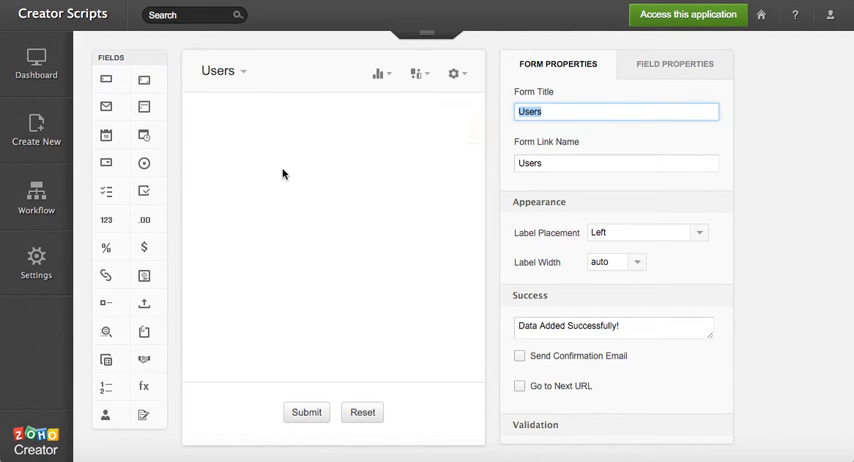
type("Name")
key("Tab")
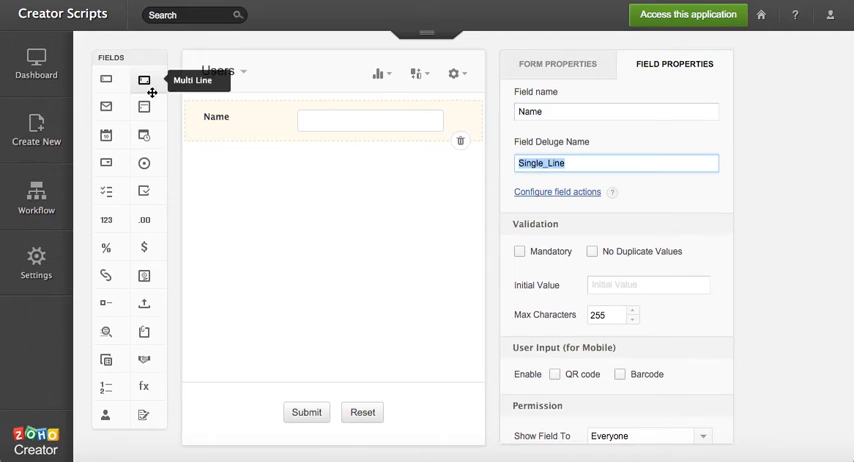
type("Name")
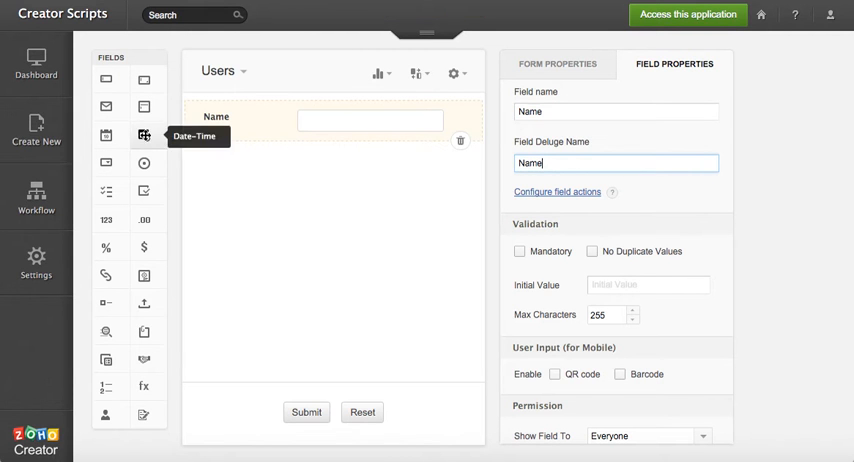
left_click_drag(107, 107, 295, 160)
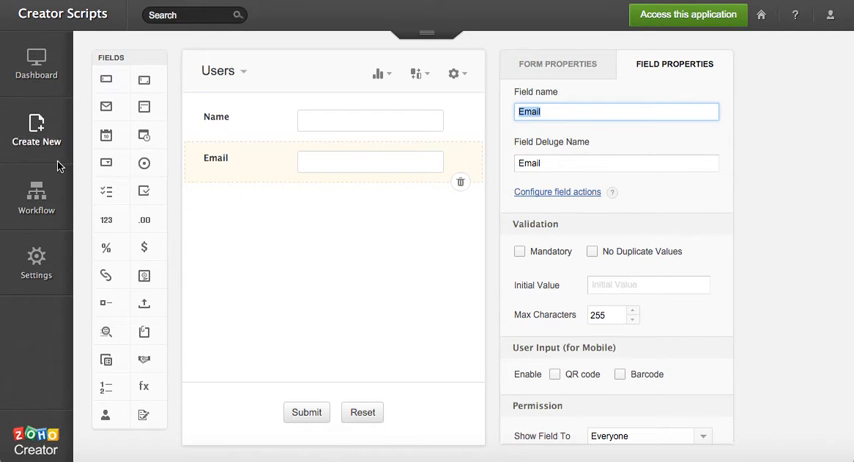
left_click(36, 125)
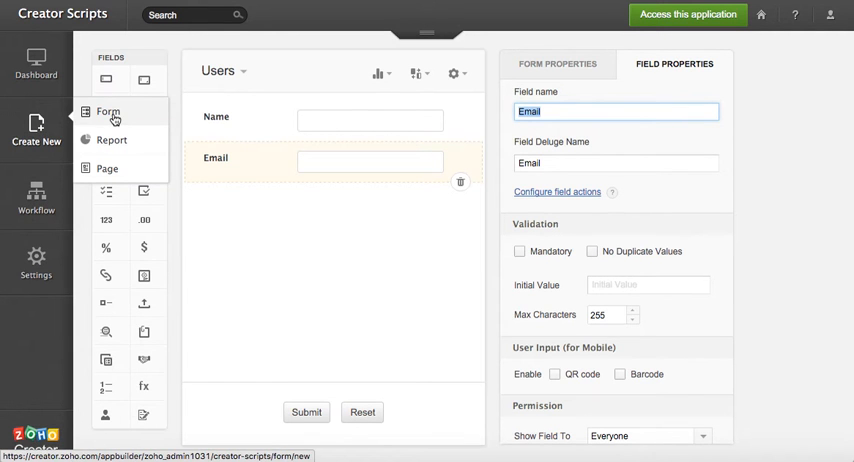
Step: Switch the form builder from Users to the Inventory form
left_click(243, 72)
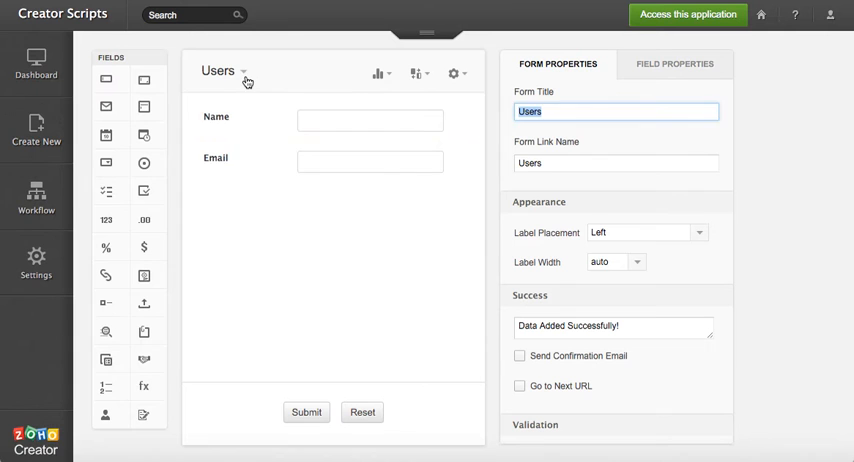
left_click(244, 72)
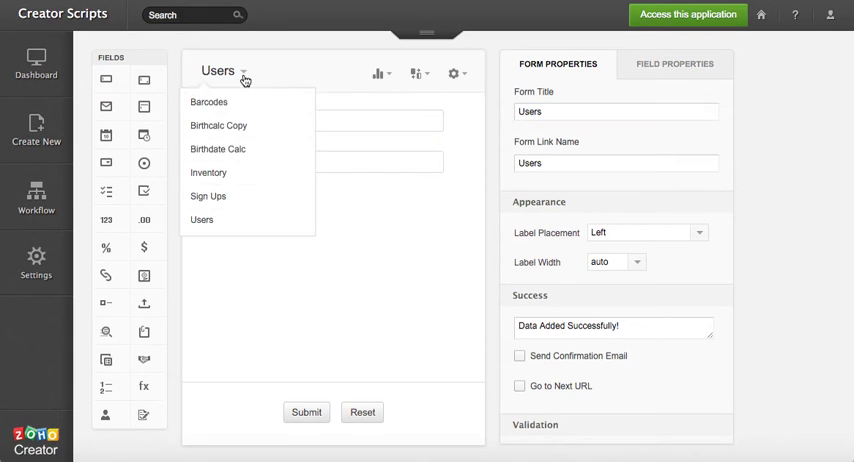
left_click(210, 175)
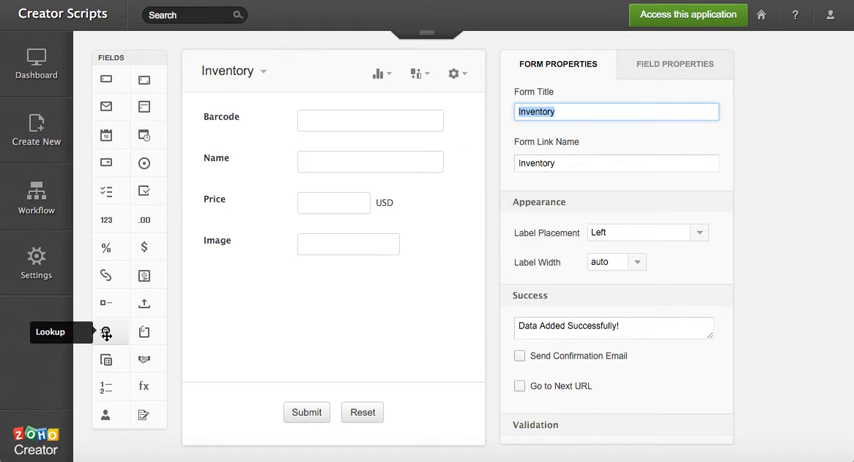
Step: Add a Lookup field on Inventory related to Users > Name and confirm the relation
left_click_drag(106, 332, 279, 298)
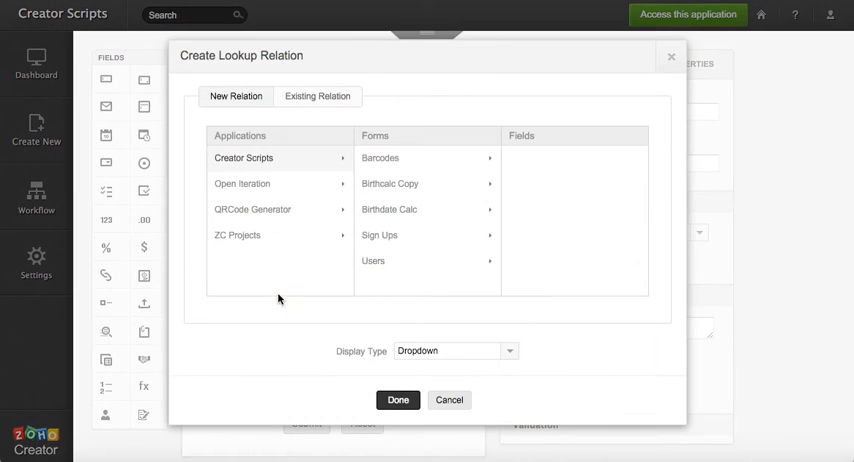
left_click(373, 261)
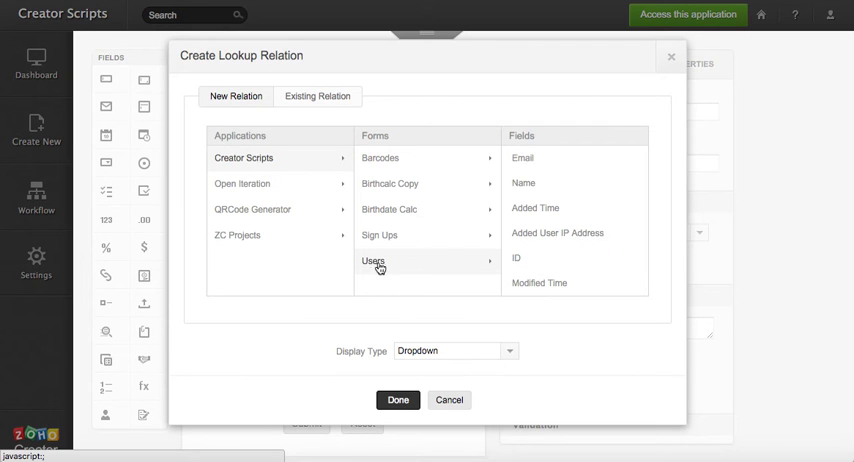
left_click(523, 183)
left_click(398, 400)
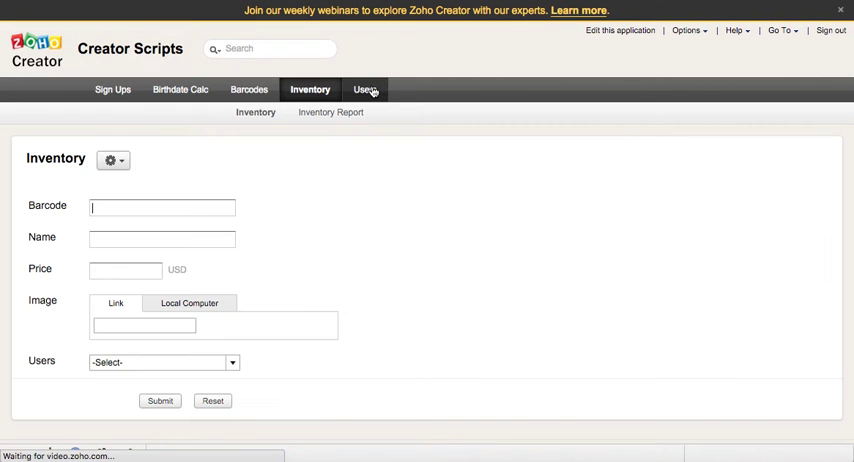
Step: Submit a Users record for Francisco with his email and view it in the Users Report
left_click(366, 90)
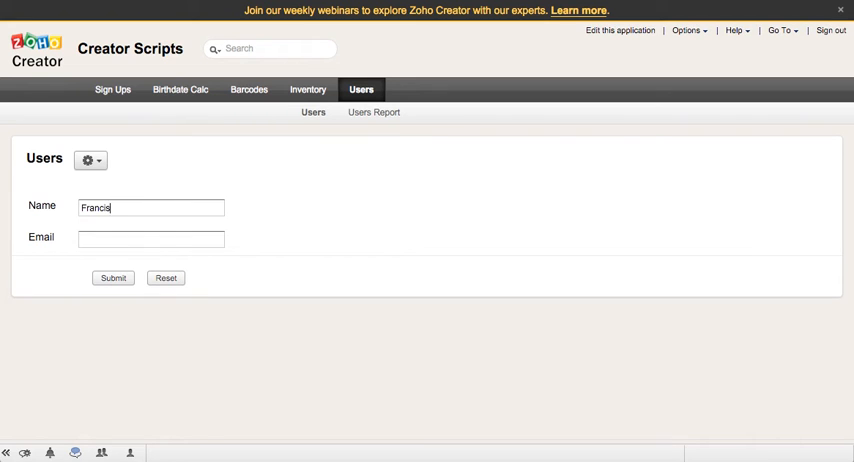
type("reators")
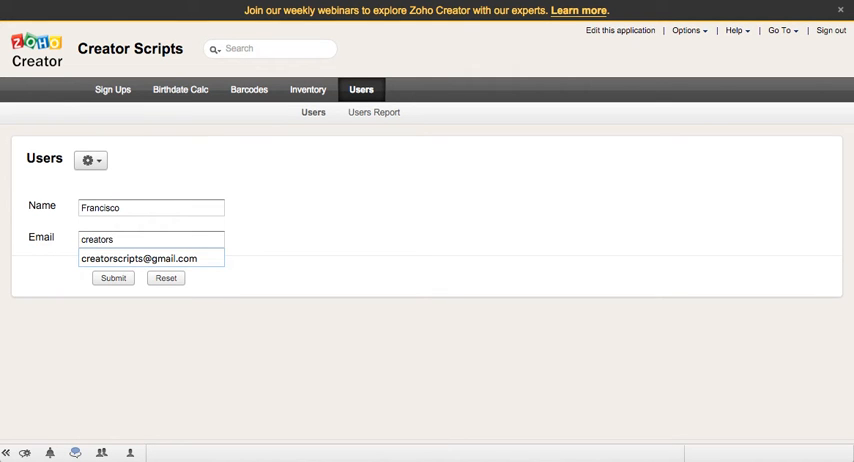
left_click(138, 258)
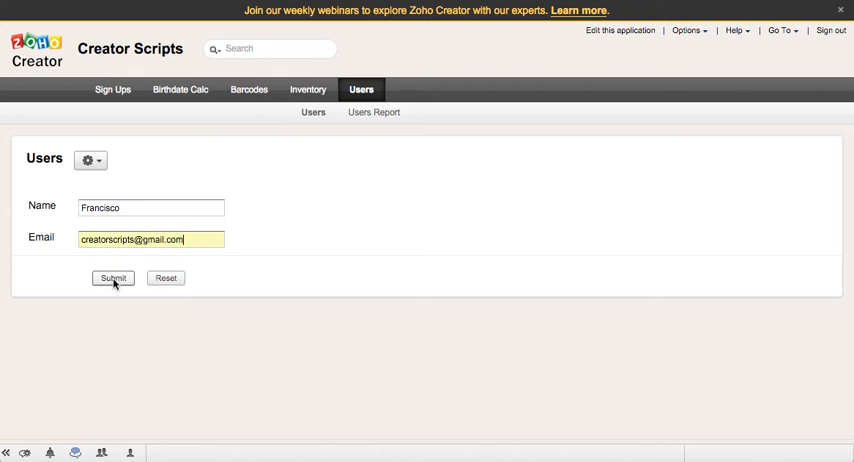
left_click(113, 278)
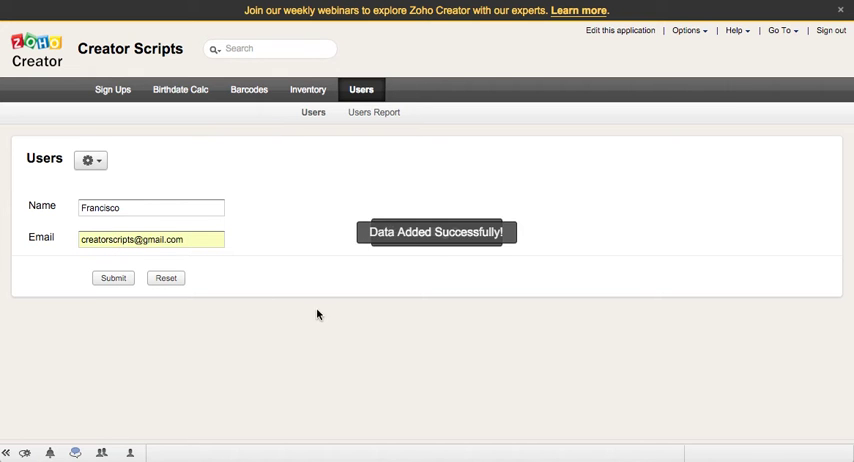
left_click(374, 112)
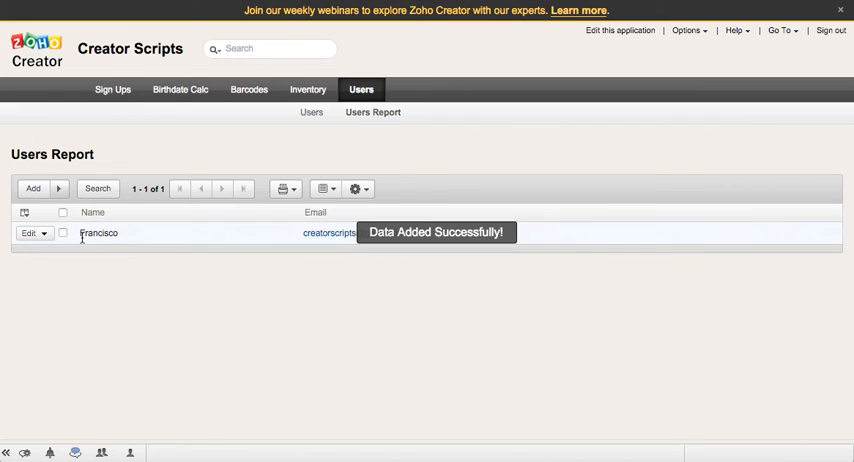
Step: Check the live Inventory form's Users dropdown now lists the submitted user
left_click(309, 89)
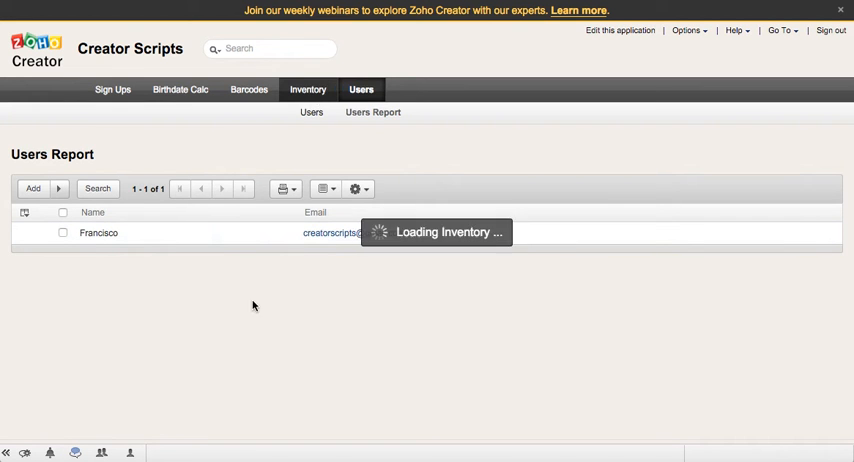
left_click(130, 207)
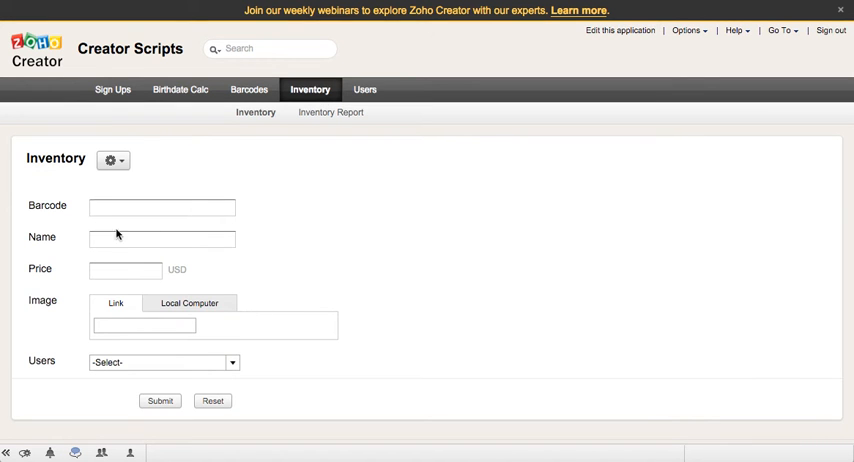
left_click(130, 362)
left_click(290, 357)
left_click(140, 362)
left_click(405, 312)
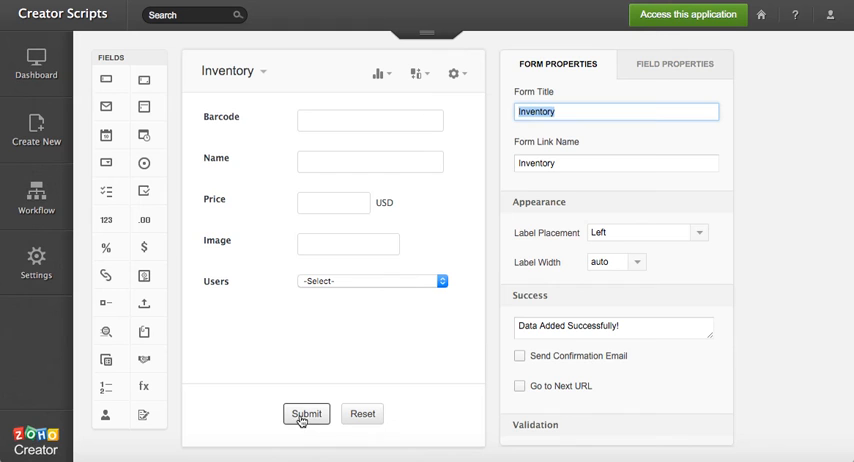
Step: Open the Submit button's on-click script and delete its sample if/alert block
left_click(306, 414)
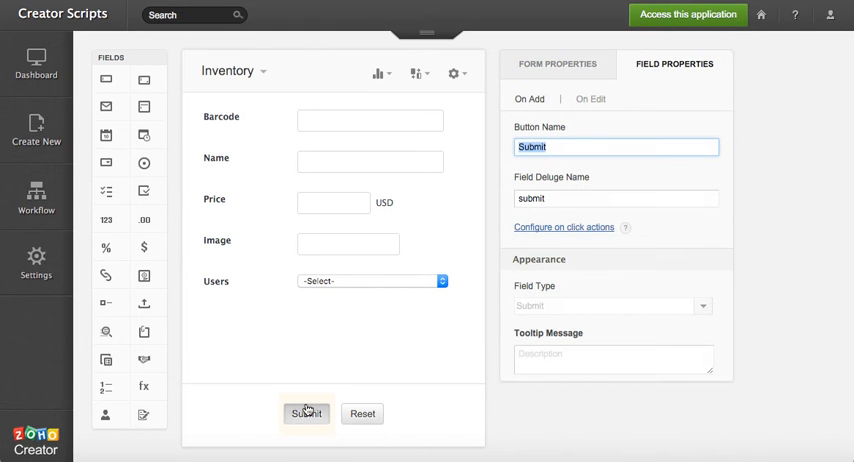
left_click(553, 230)
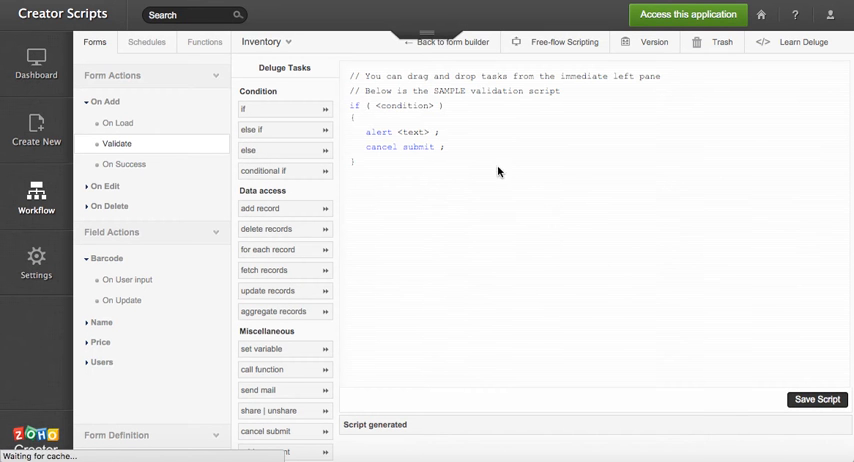
left_click(495, 109)
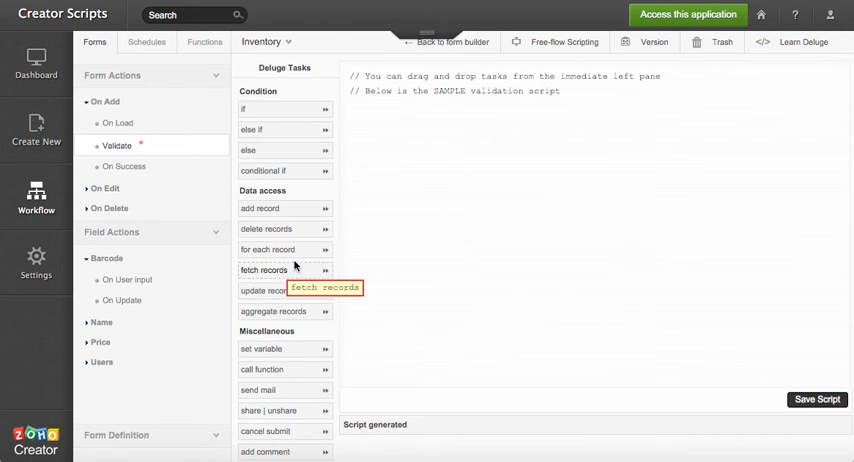
Step: Add a fetch records task storing Users form records in a variable named emails
left_click_drag(269, 272, 440, 222)
left_click(441, 93)
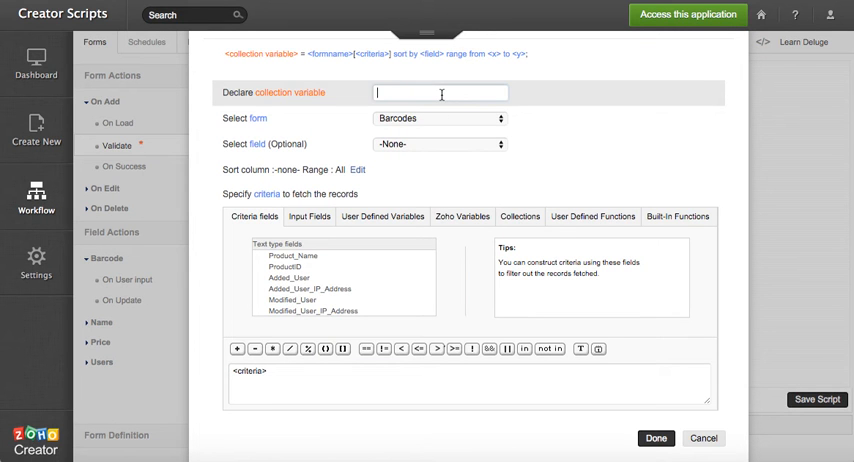
left_click(440, 118)
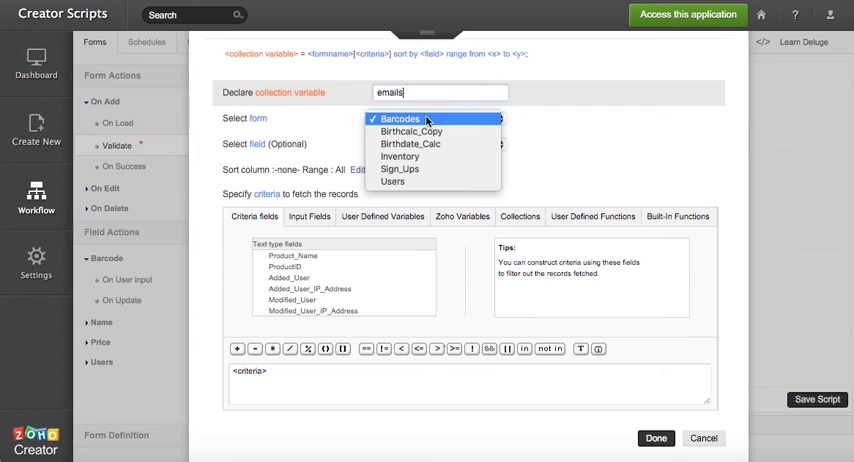
left_click(395, 183)
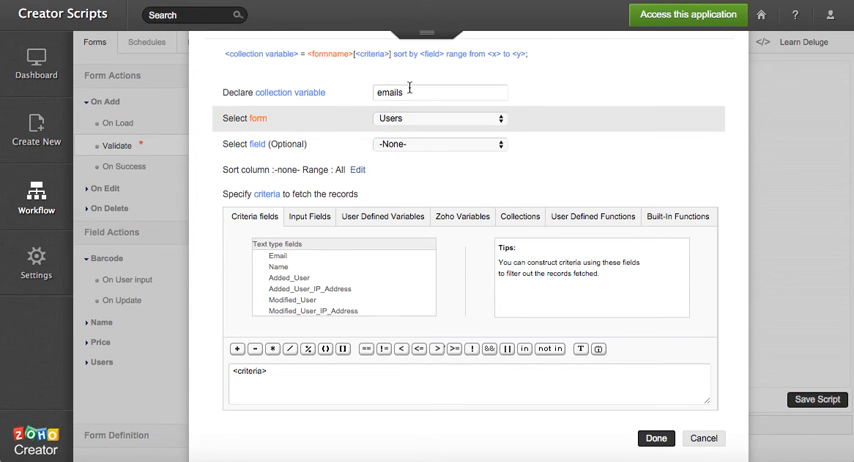
left_click(396, 120)
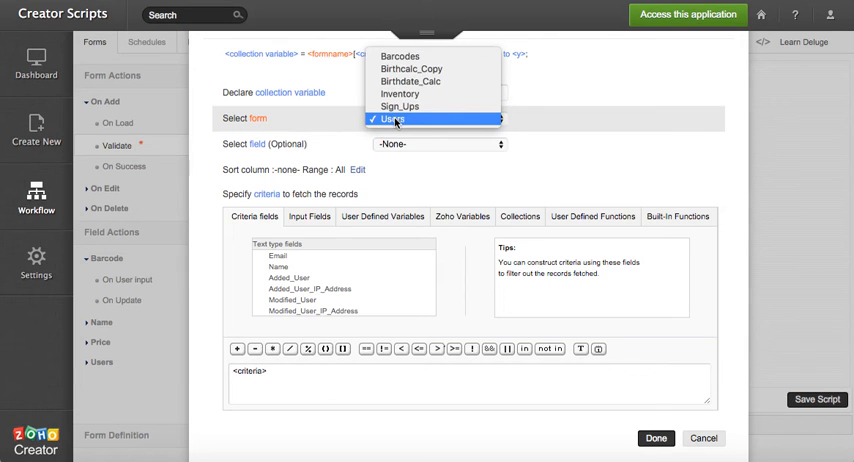
left_click(396, 120)
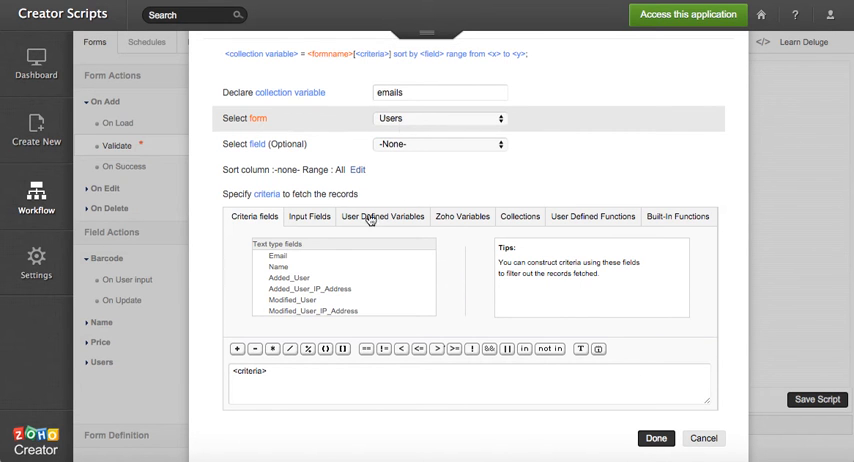
Step: Set the fetch criteria to ID == input.Users and confirm the task
left_click(297, 393)
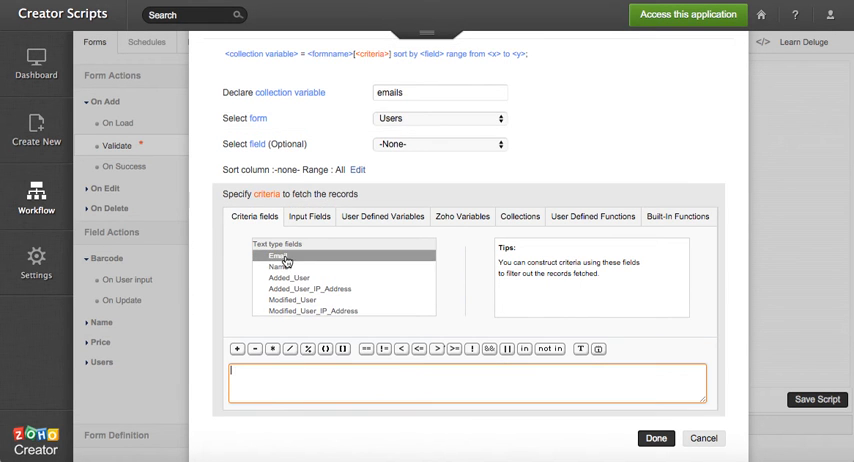
scroll(286, 265, "down", 3)
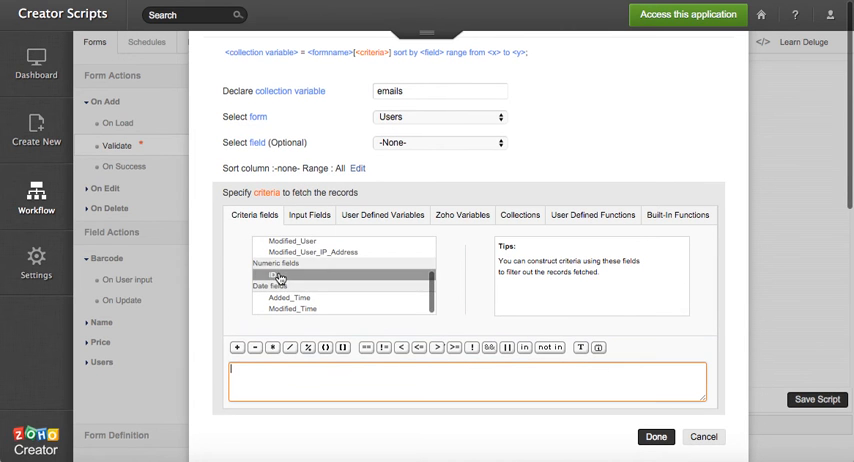
left_click(279, 275)
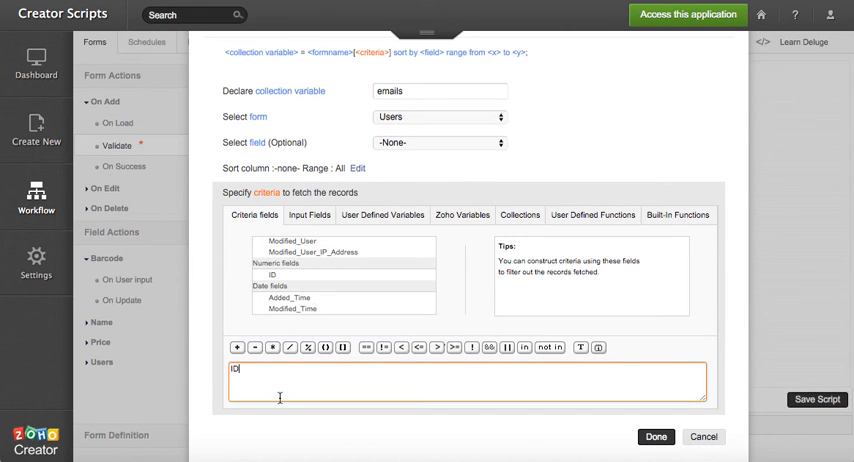
left_click(365, 347)
left_click(309, 215)
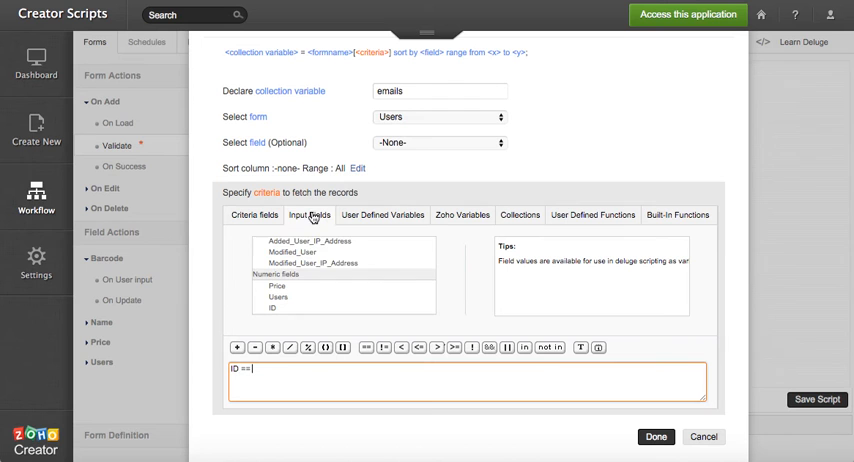
left_click(280, 298)
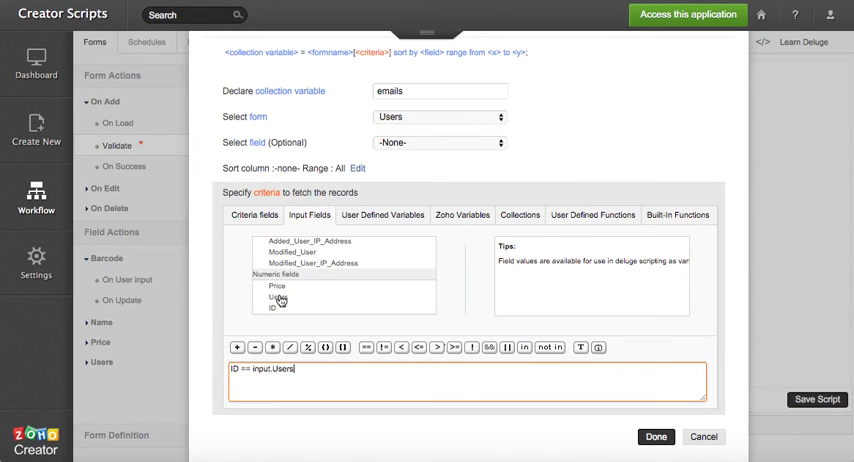
left_click(655, 436)
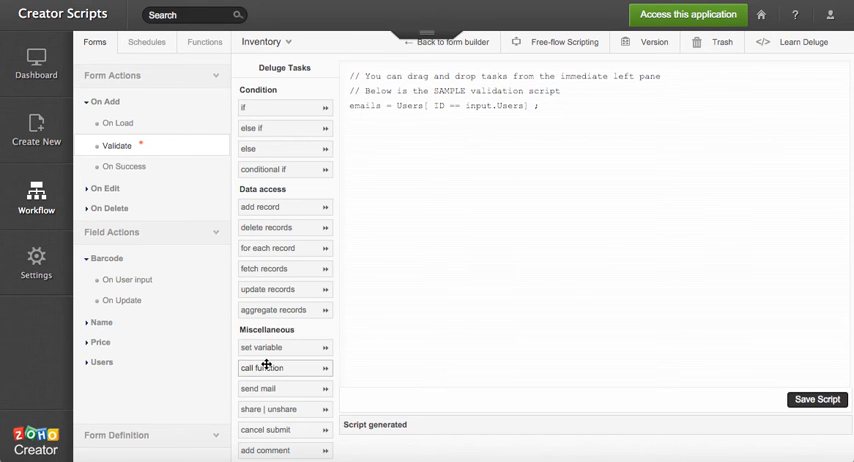
Step: Add a send mail task and clear its placeholder recipient addresses
left_click_drag(262, 389, 405, 222)
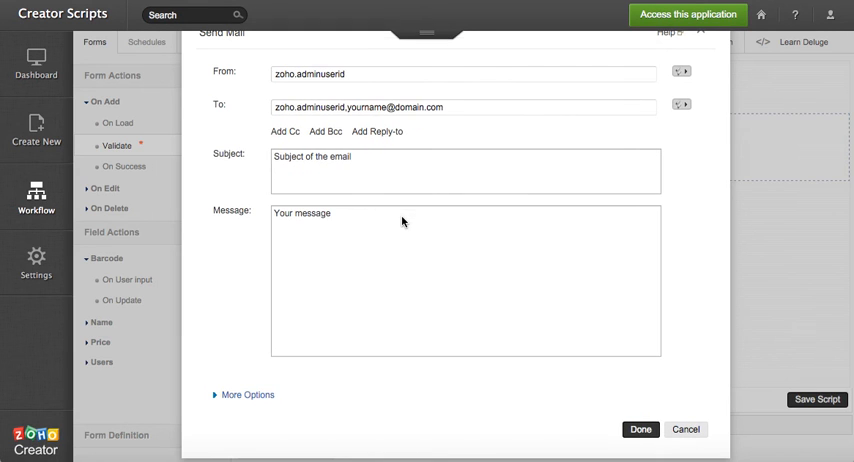
left_click(459, 111)
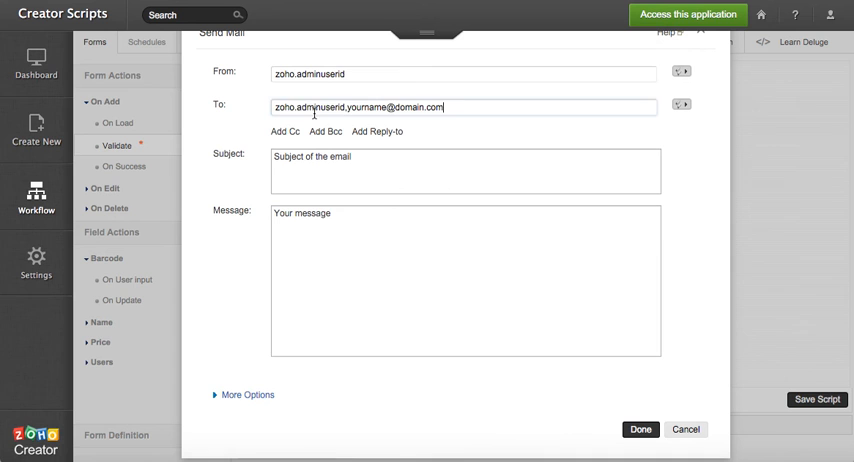
left_click_drag(445, 107, 270, 110)
key("BackSpace")
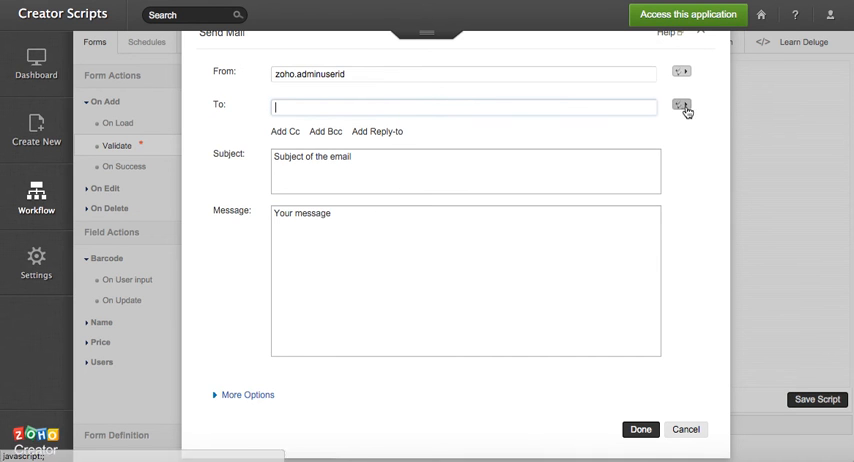
left_click(682, 104)
Step: Set the recipient to emails.Email from the emails (Users) collection
left_click(447, 145)
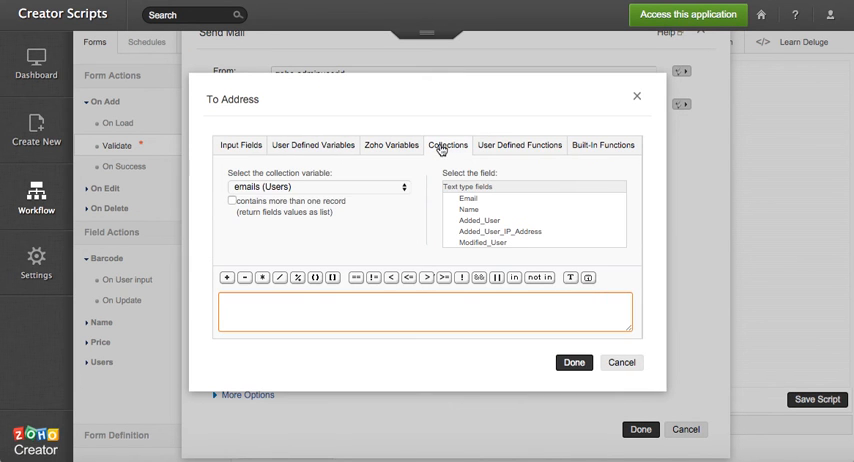
left_click(320, 187)
left_click(297, 190)
left_click(470, 198)
left_click(470, 198)
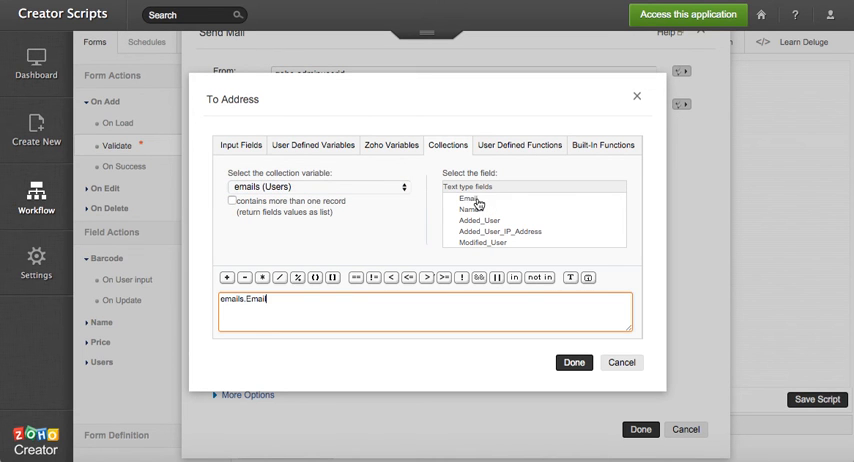
left_click(574, 362)
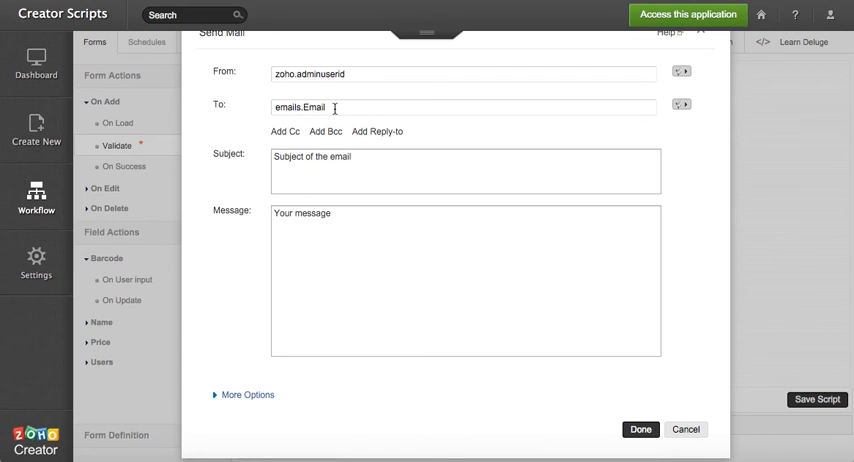
Step: Set the subject to 'New Inventory has been added' and clear the message body
left_click(310, 162)
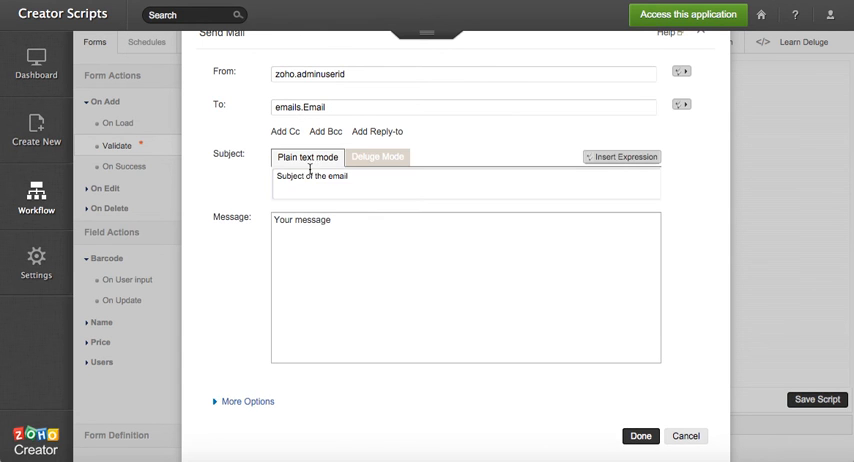
left_click_drag(351, 178, 268, 178)
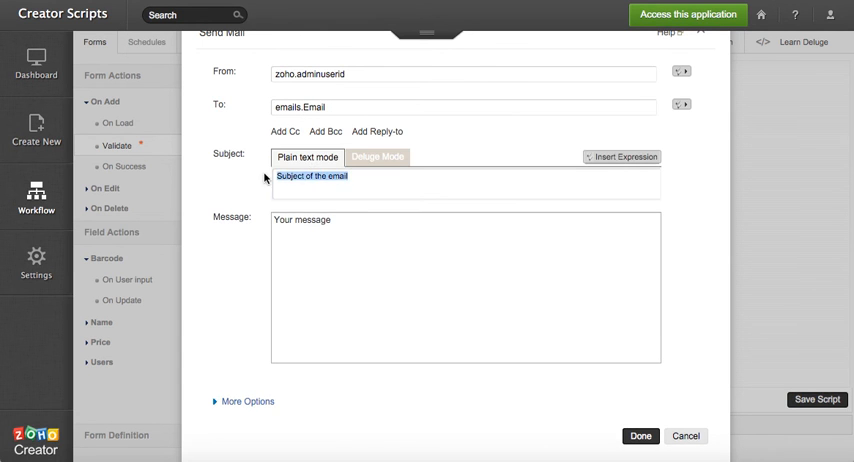
type("sdakljdfsahkljadsfhljks")
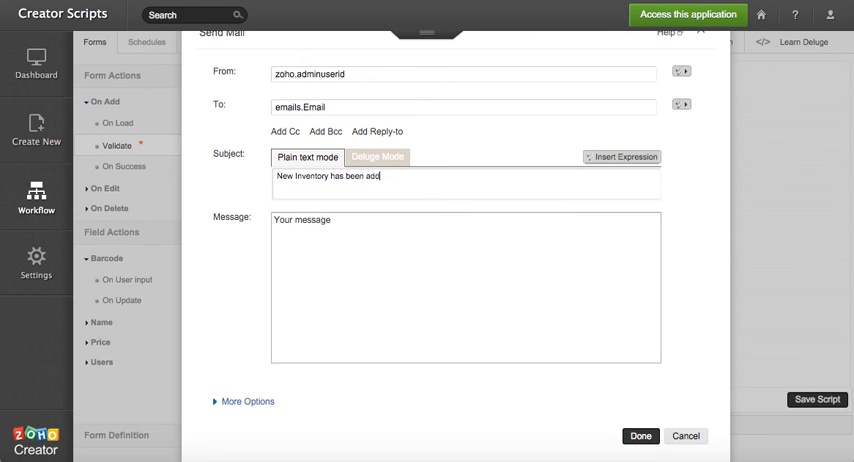
left_click(305, 280)
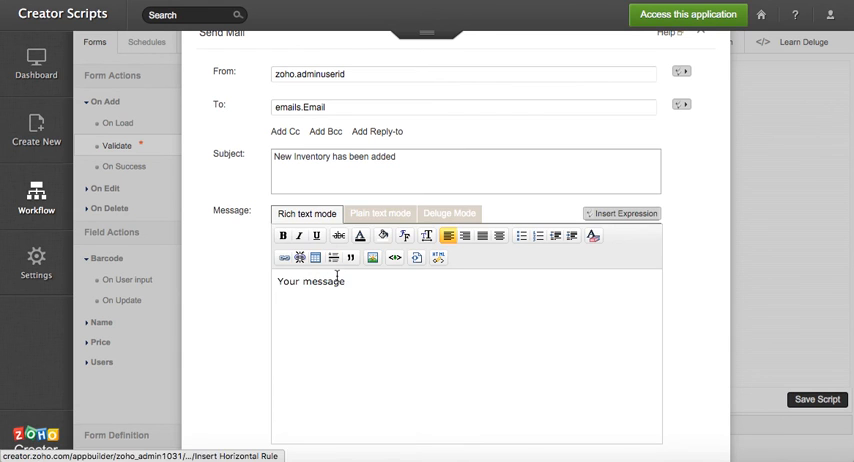
key("ctrl+a")
type("sadlkhjhasdjkhjdkf")
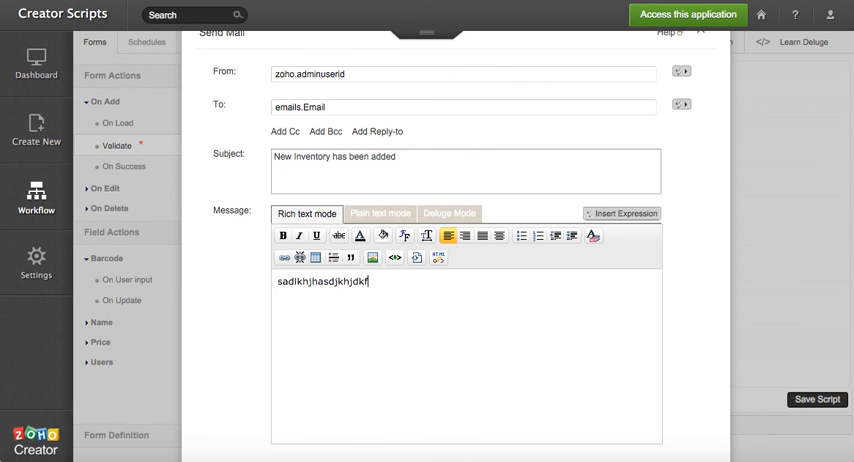
key("Return")
Step: Insert input.Name and input.Price into the message via Insert Expression
left_click(624, 213)
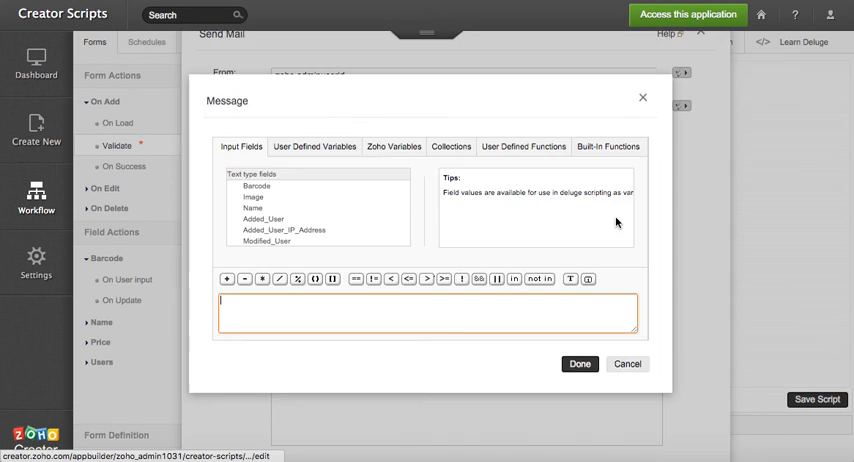
left_click(253, 208)
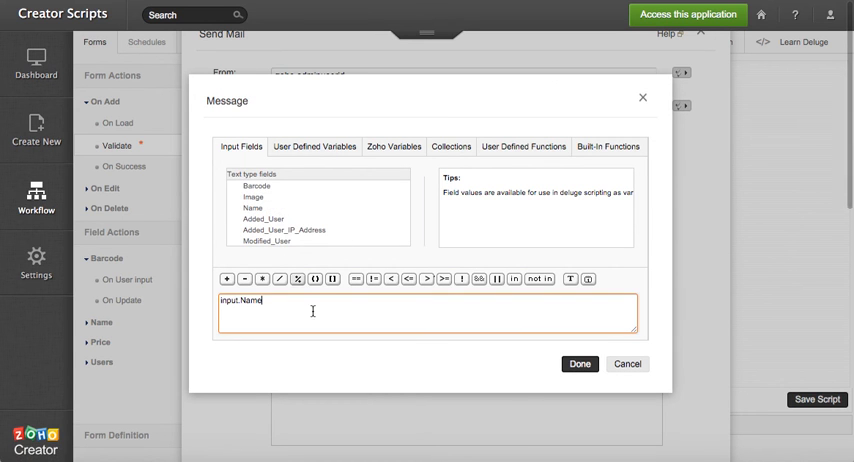
left_click(578, 364)
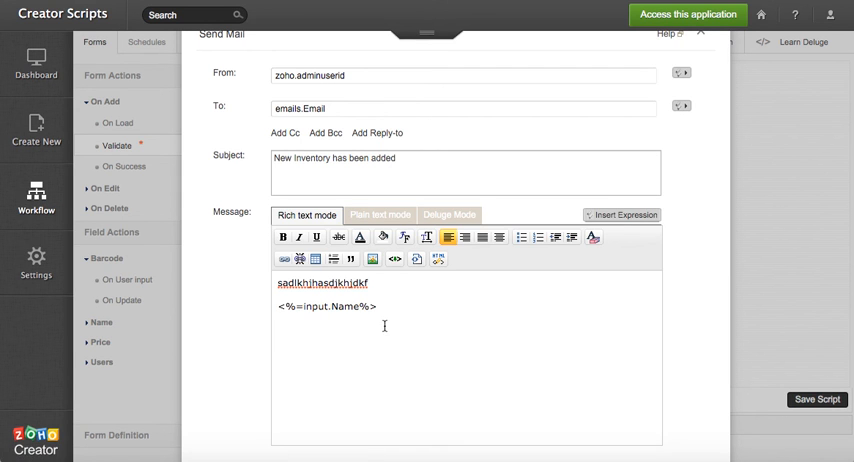
left_click(626, 214)
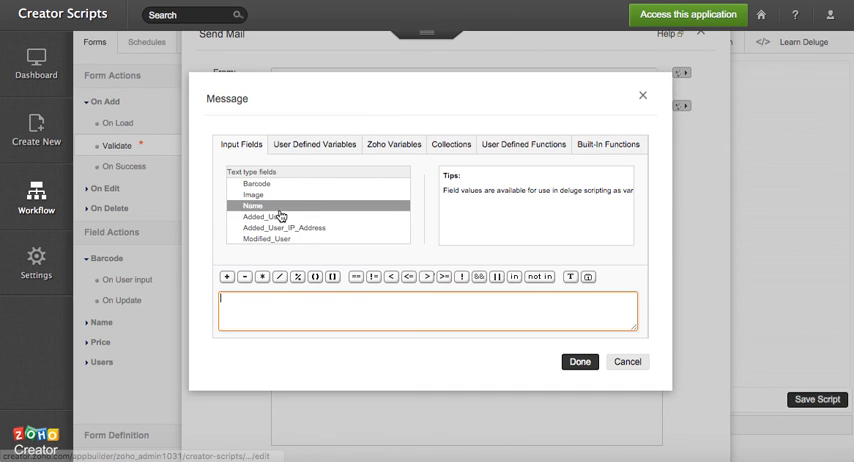
scroll(281, 215, "down", 2)
left_click(251, 188)
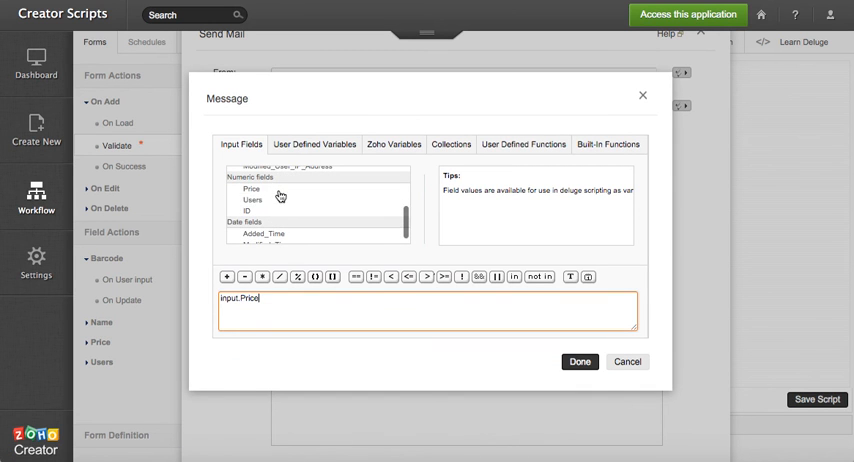
left_click(579, 361)
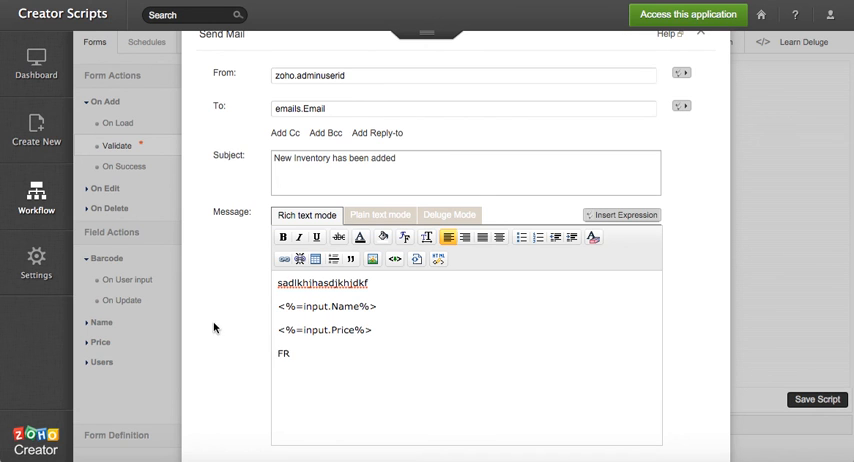
scroll(215, 325, "down", 3)
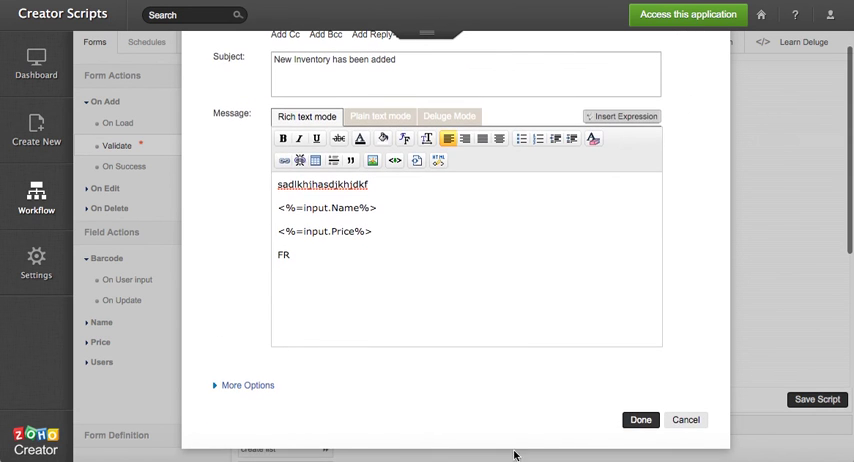
Step: Finish the mail task, save the script and switch to the live application
left_click(640, 419)
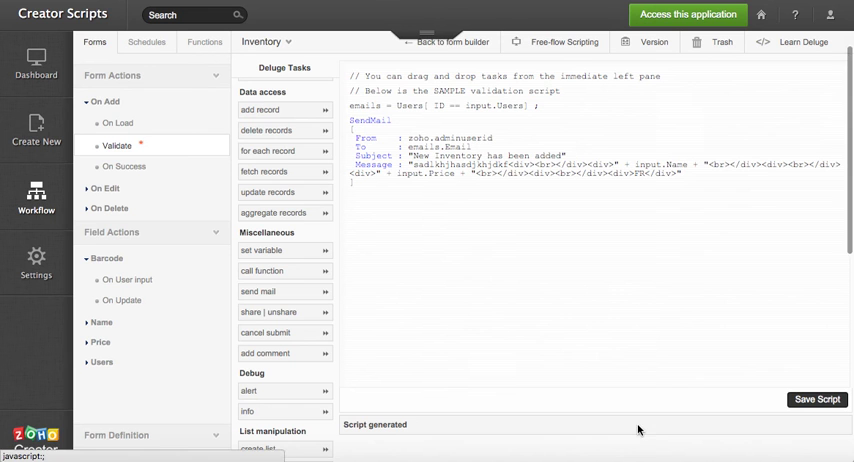
left_click(817, 399)
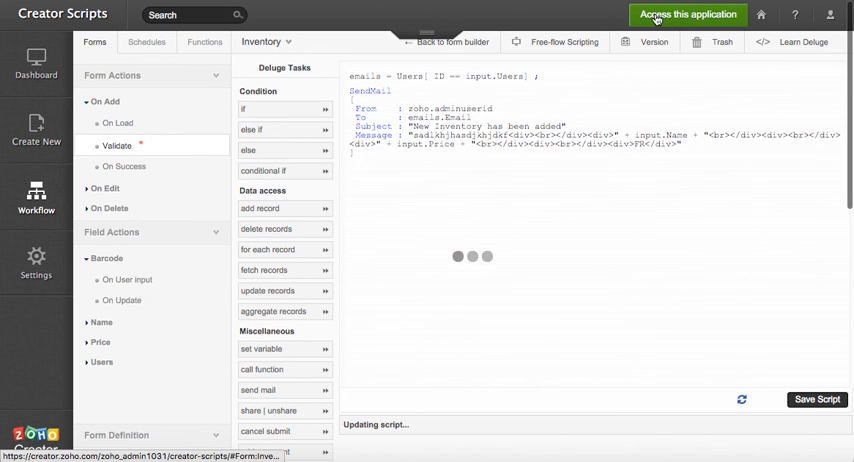
left_click(688, 14)
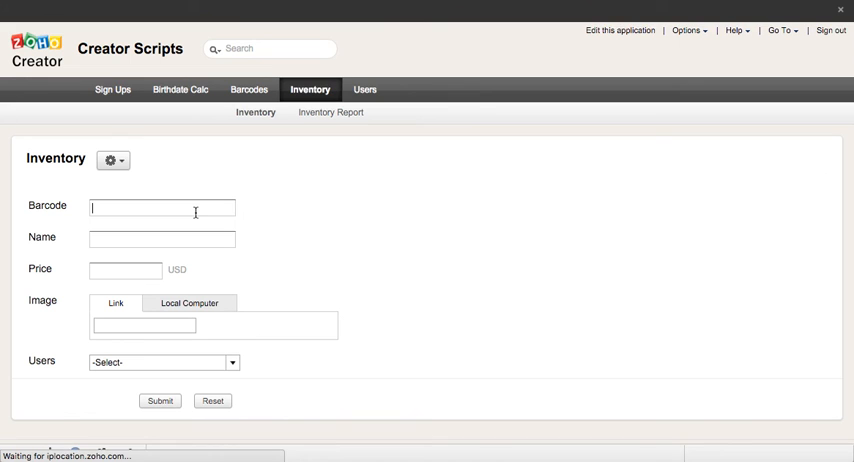
type("3427984237589")
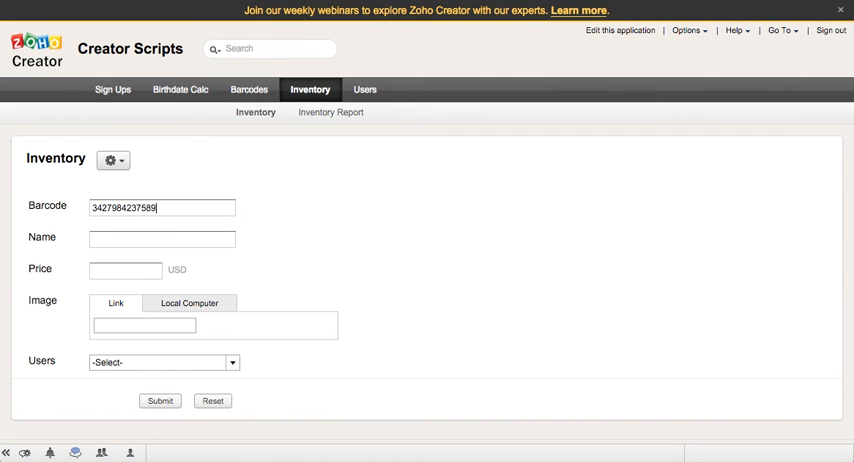
type("TEST")
type("ING NEW ITEM")
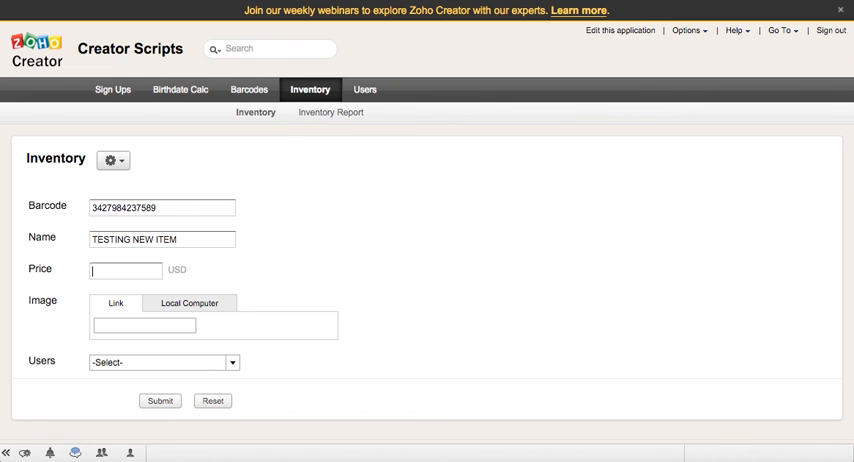
type("200")
Step: Submit TESTING NEW ITEM priced 200 for Francisco and view it in the Inventory Report
key("Tab")
left_click(137, 362)
left_click(113, 410)
left_click(158, 401)
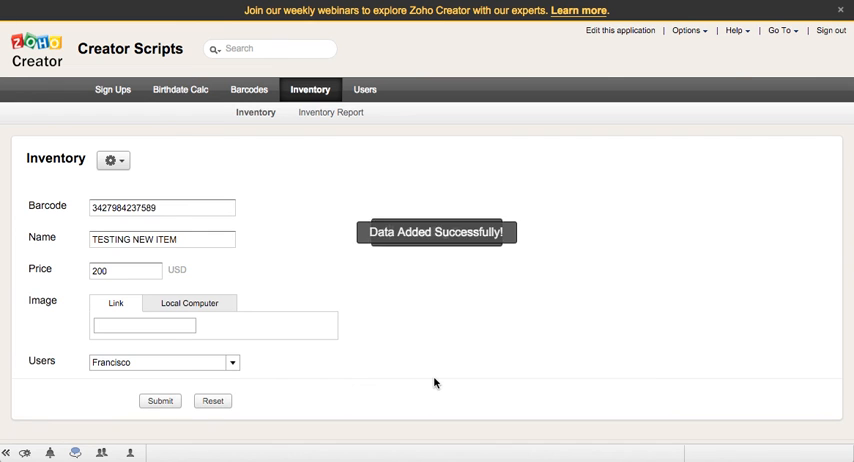
left_click(331, 112)
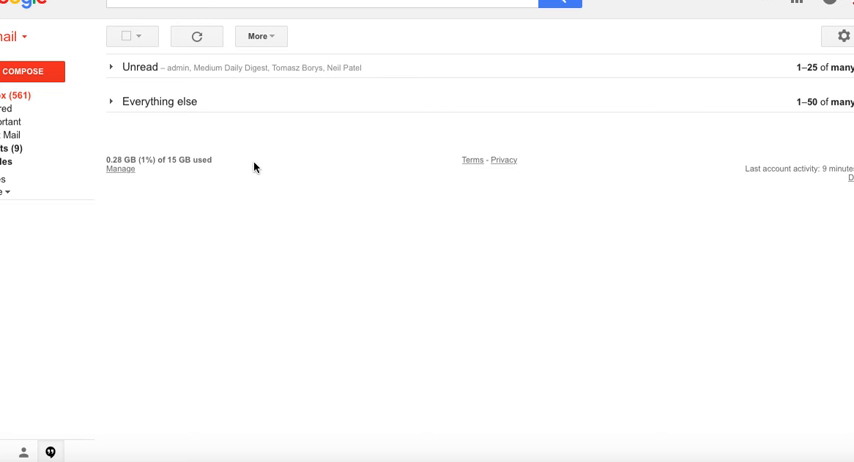
Step: View the 'New Inventory has been added' email in Gmail showing TESTING NEW ITEM, 200 and FR
left_click(140, 66)
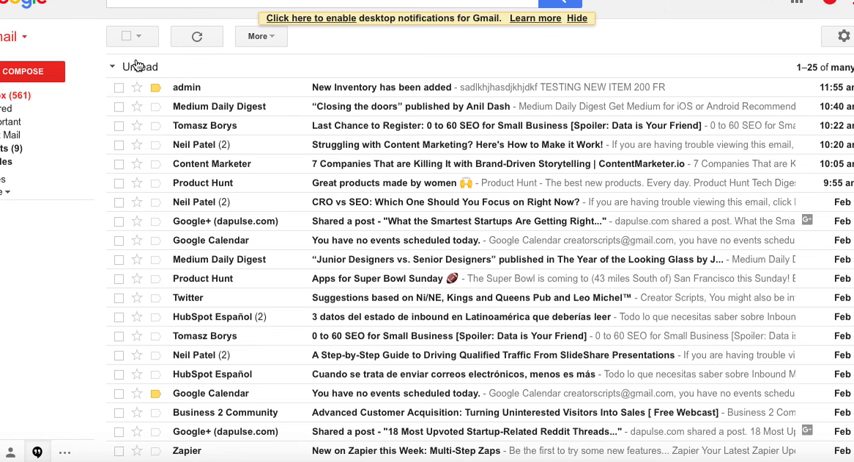
left_click(393, 87)
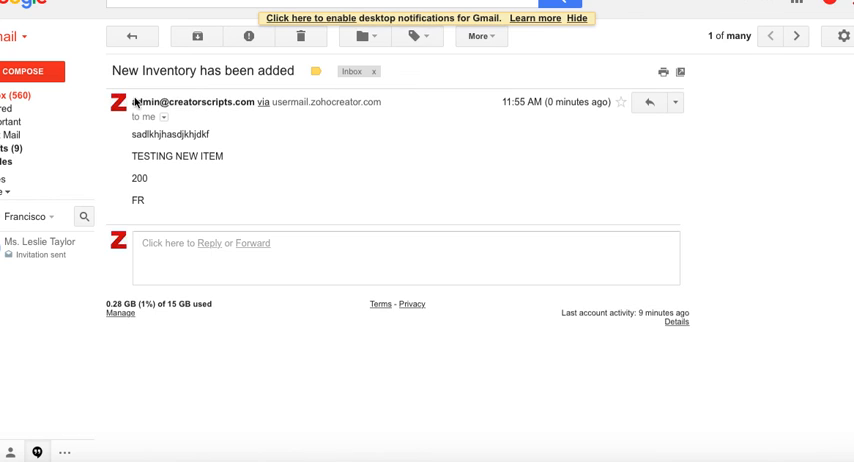